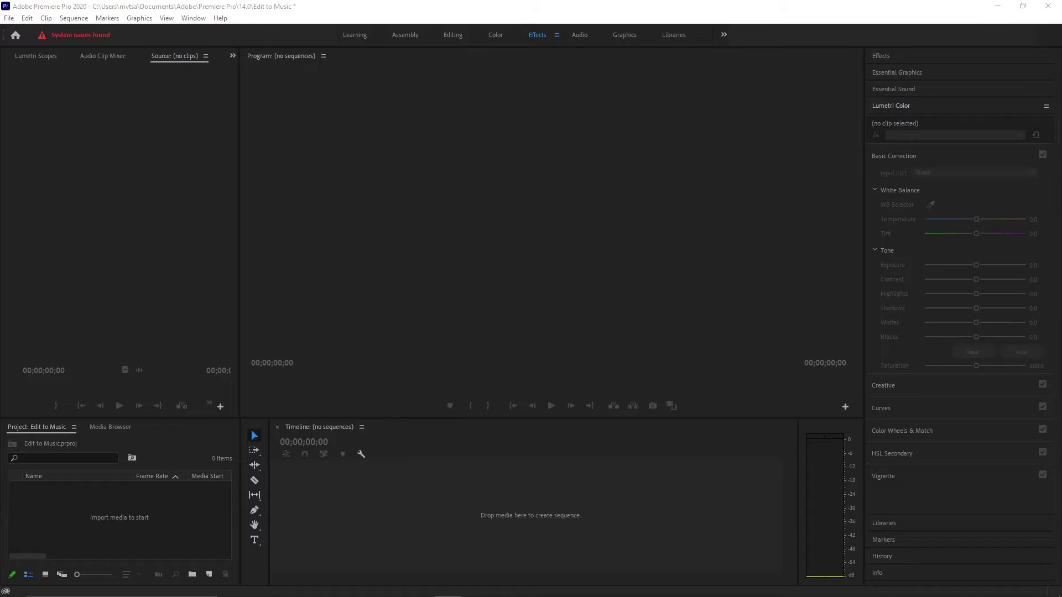
- Import the Videos folder and ES_Spindle music file from Edit to the Beat into the project
{"action": "key", "text": "alt+Tab"}
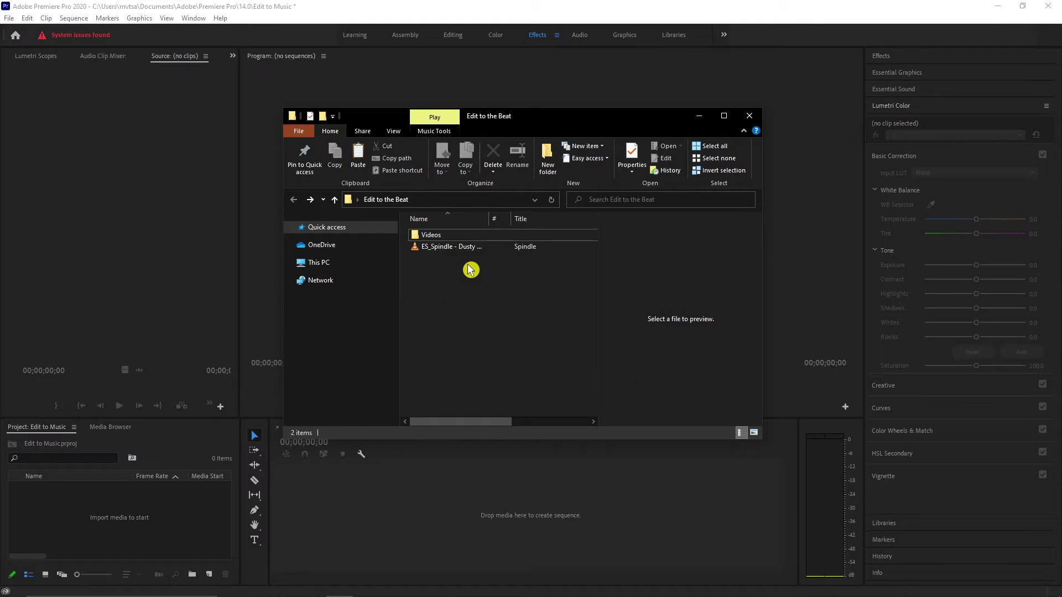
{"action": "double_click", "coordinate": [457, 238]}
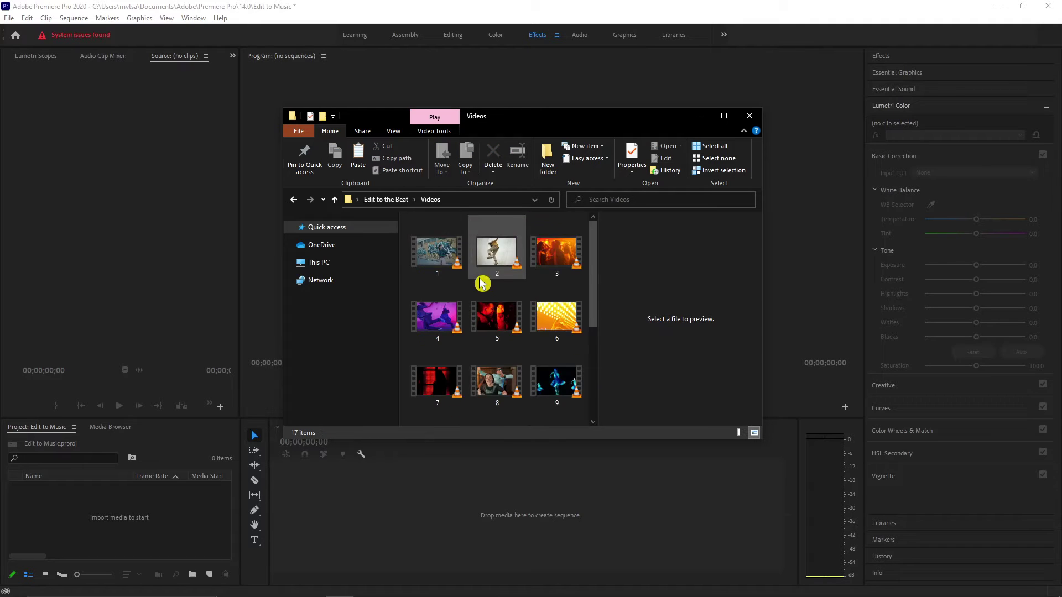
{"action": "scroll", "coordinate": [482, 284], "scroll_direction": "down", "scroll_amount": 3}
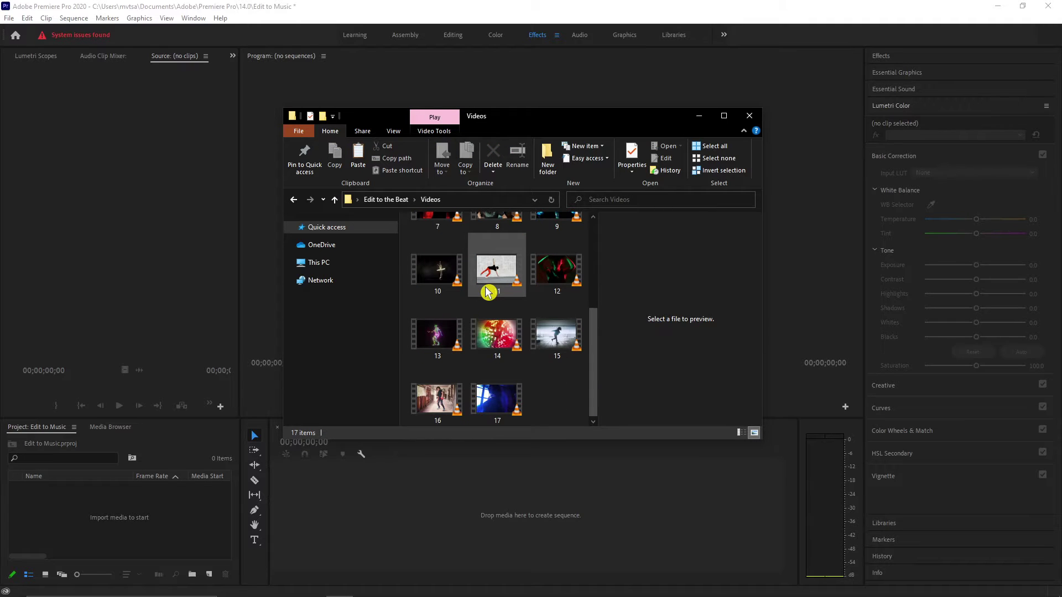
{"action": "key", "text": "alt+Left"}
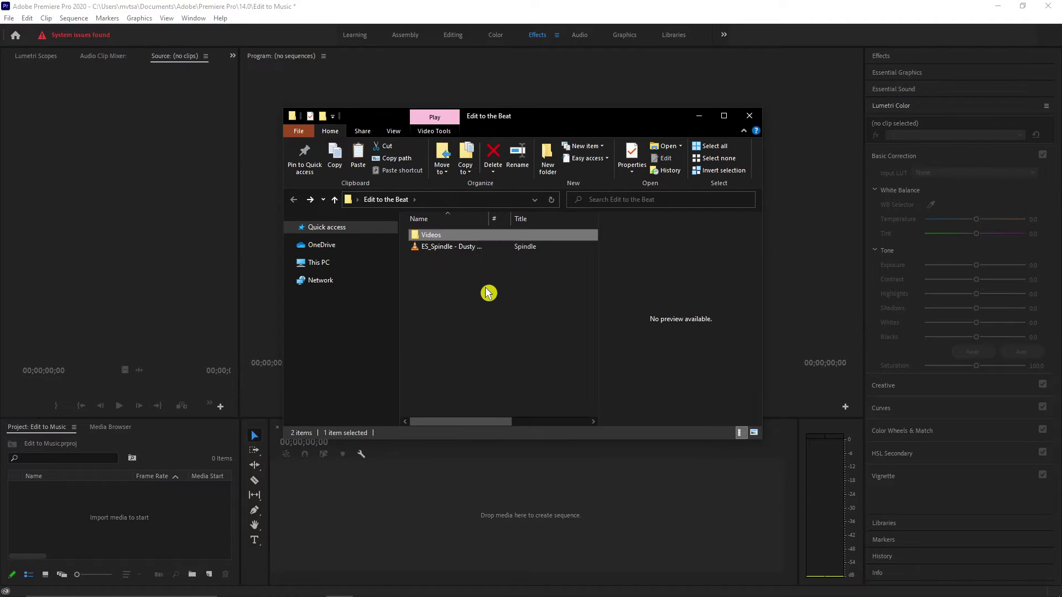
{"action": "left_click", "coordinate": [466, 250]}
{"action": "left_click", "coordinate": [479, 290]}
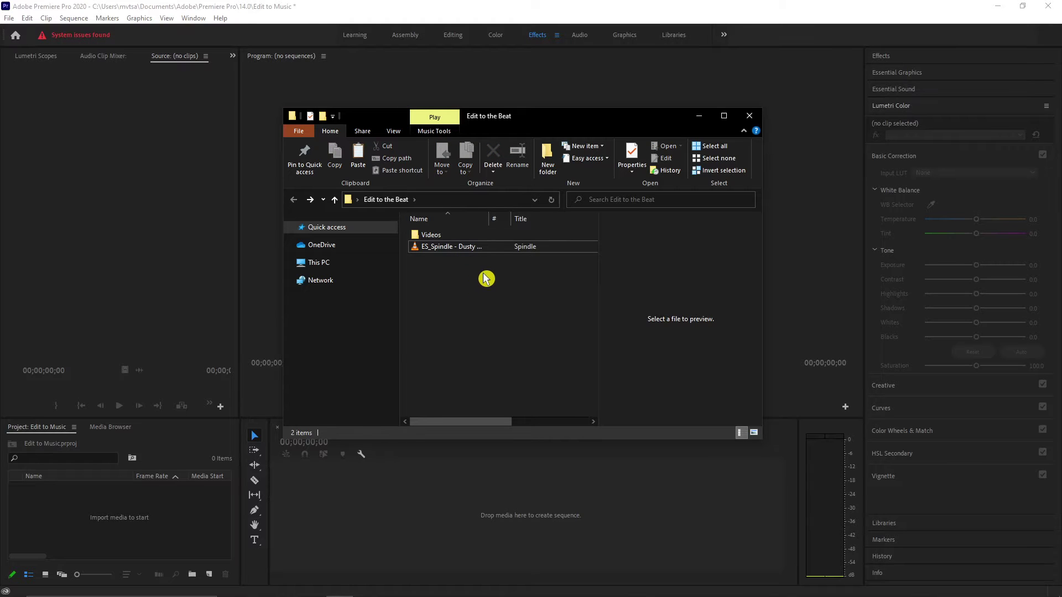
{"action": "left_click_drag", "start_coordinate": [485, 278], "coordinate": [117, 517]}
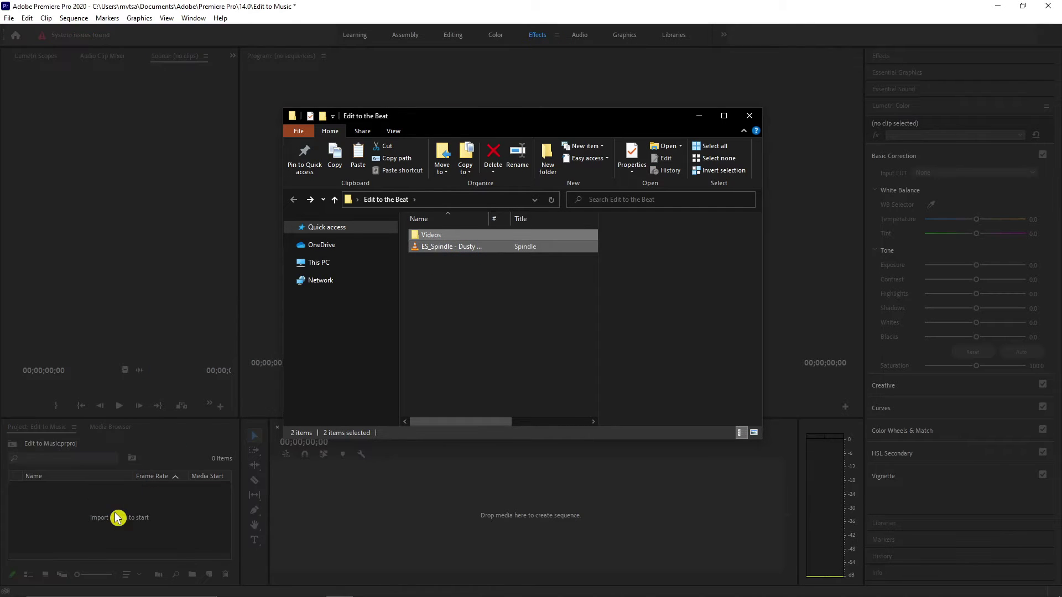
- Drop the ES_Spindle - Dusty Decks audio onto the empty timeline to build a sequence with it on A1
{"action": "left_click", "coordinate": [701, 117]}
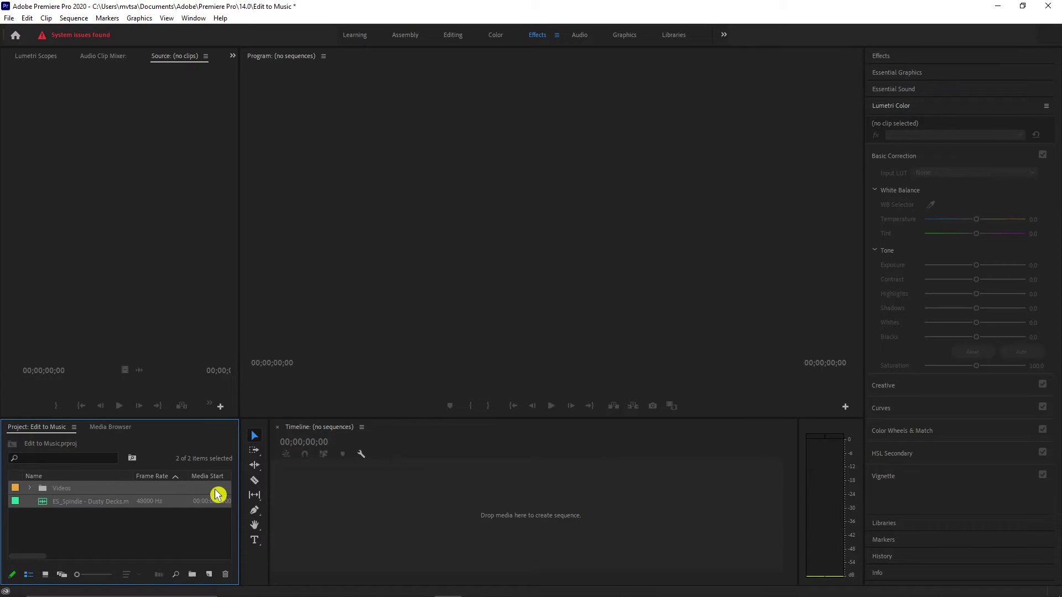
{"action": "left_click", "coordinate": [143, 531]}
{"action": "left_click", "coordinate": [122, 506]}
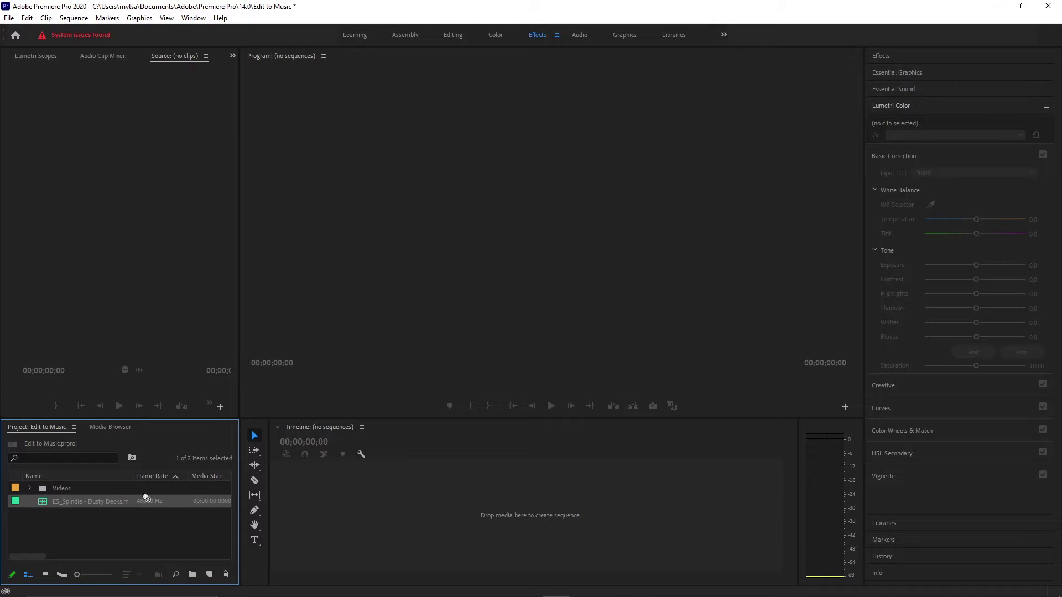
{"action": "left_click_drag", "start_coordinate": [337, 510], "coordinate": [344, 515]}
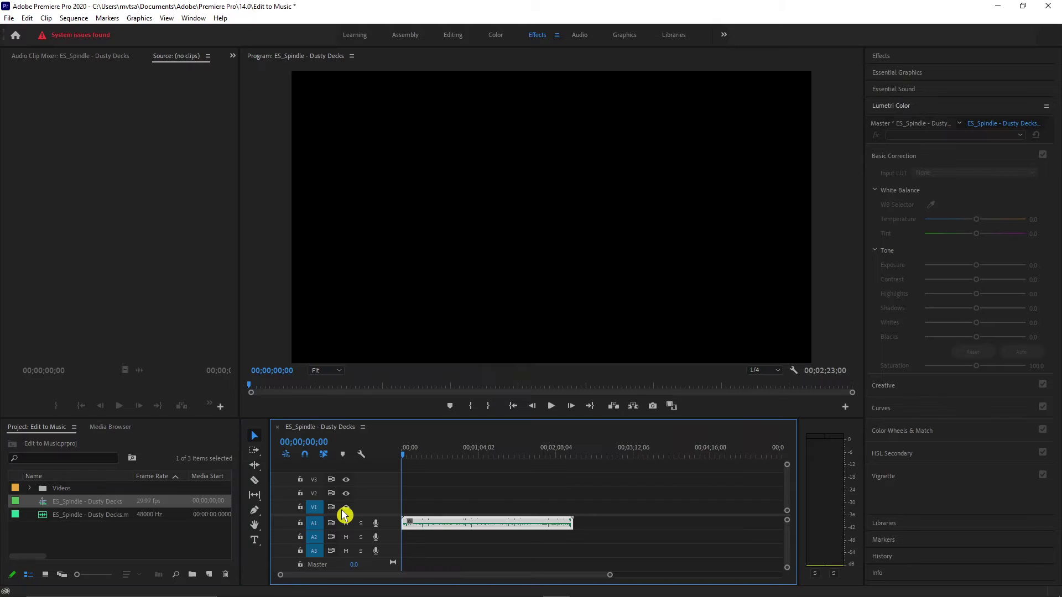
{"action": "left_click", "coordinate": [457, 505]}
{"action": "left_click_drag", "start_coordinate": [609, 576], "coordinate": [514, 578]}
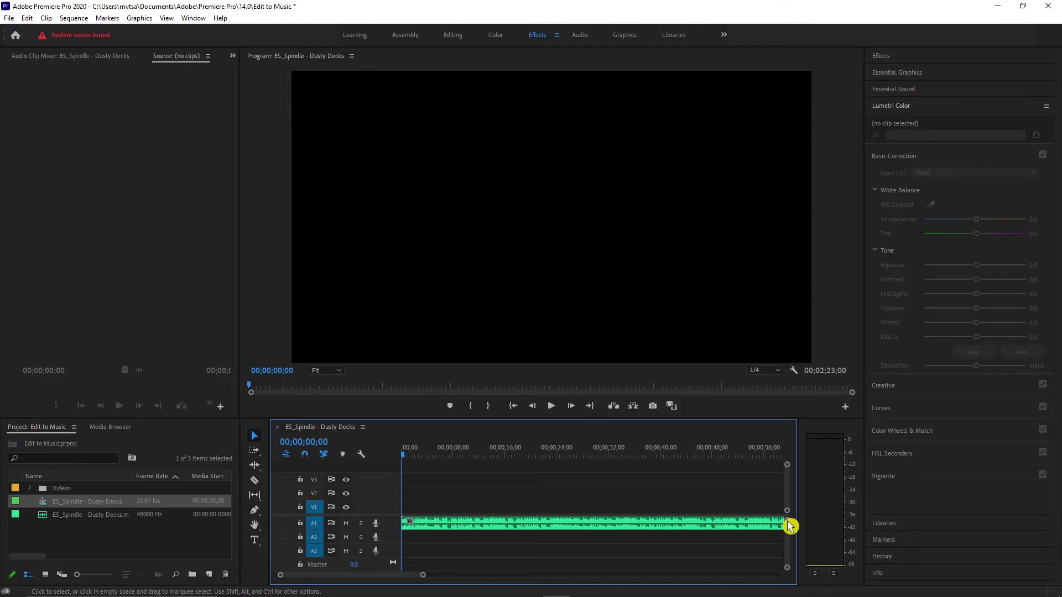
- Play the music and tap M on seven beats across roughly the first 15 seconds
{"action": "left_click_drag", "start_coordinate": [787, 523], "coordinate": [786, 521]}
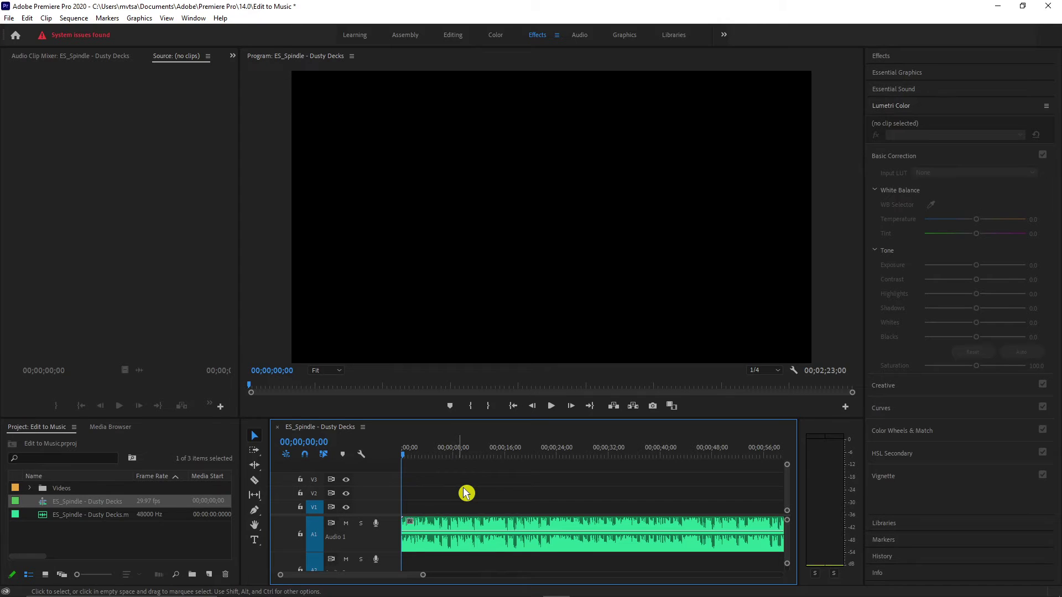
{"action": "key", "text": "space"}
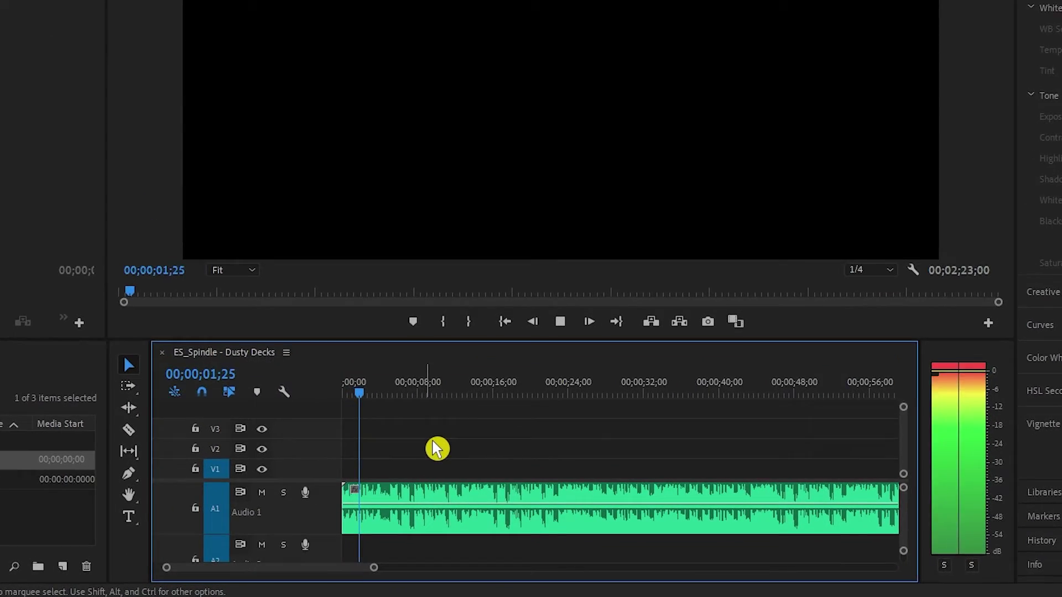
{"action": "key", "text": "m"}
{"action": "key", "text": "m"}
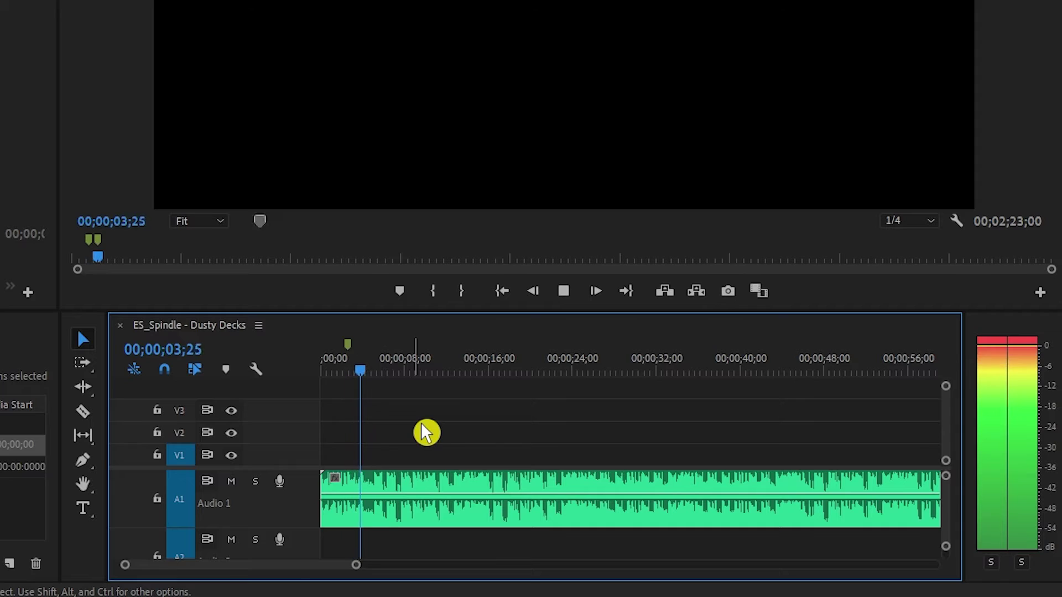
{"action": "key", "text": "m"}
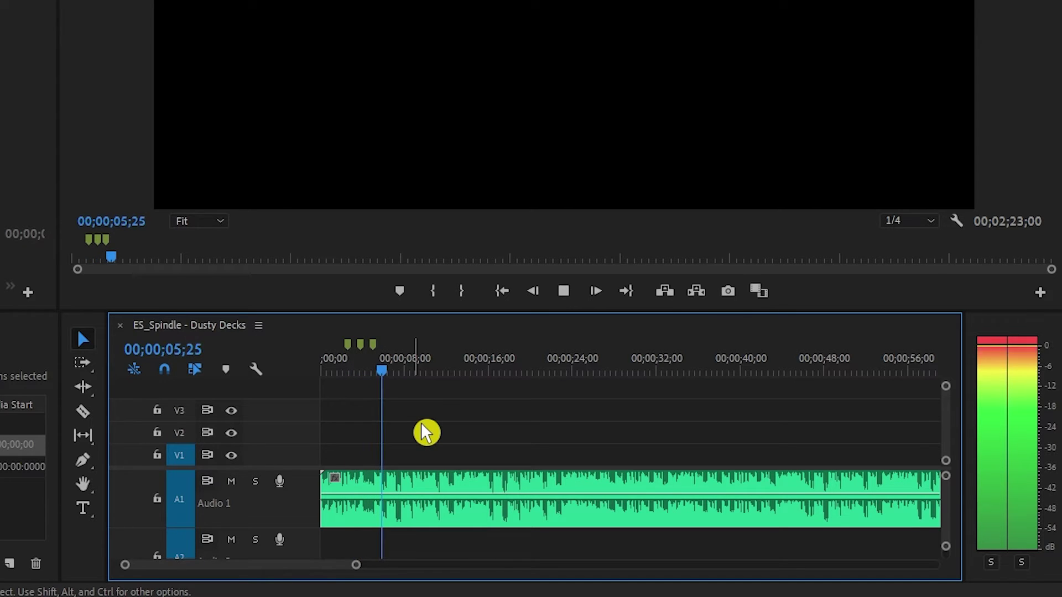
{"action": "key", "text": "m"}
{"action": "key", "text": "m"}
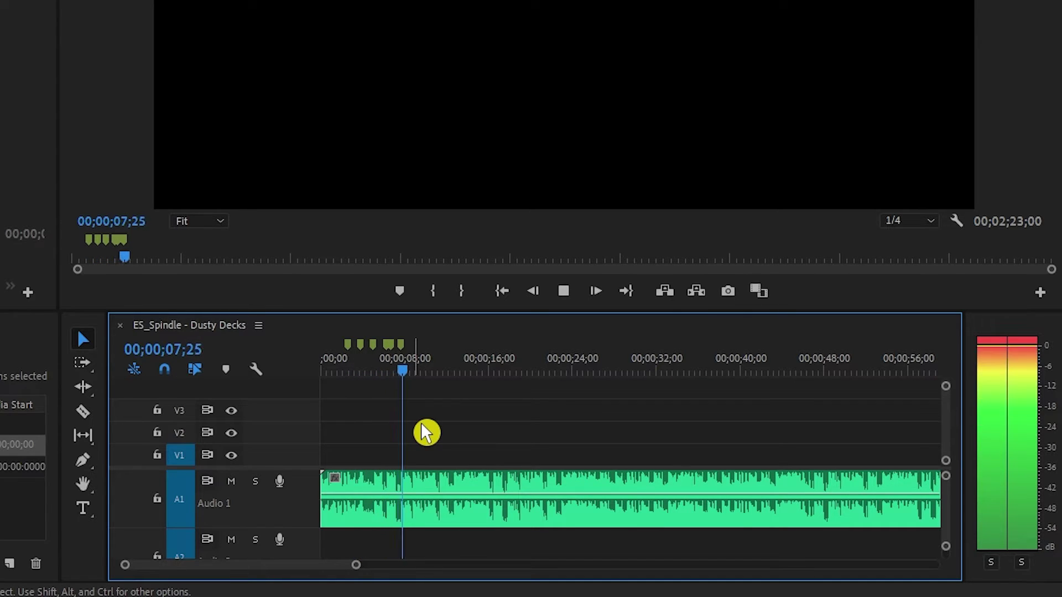
{"action": "key", "text": "m"}
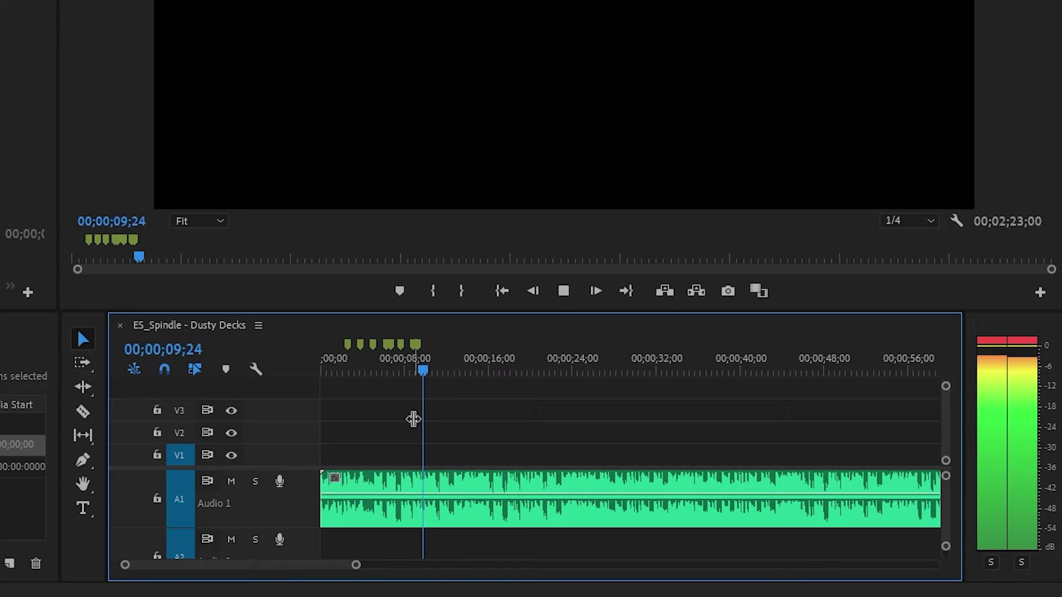
{"action": "key", "text": "m"}
{"action": "key", "text": "m"}
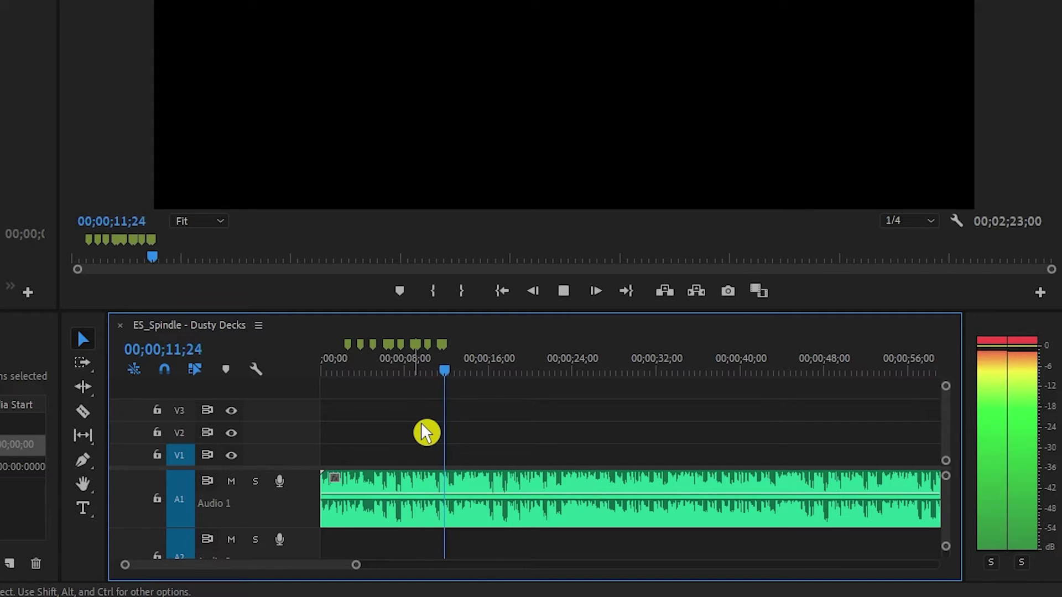
{"action": "key", "text": "m"}
{"action": "key", "text": "m"}
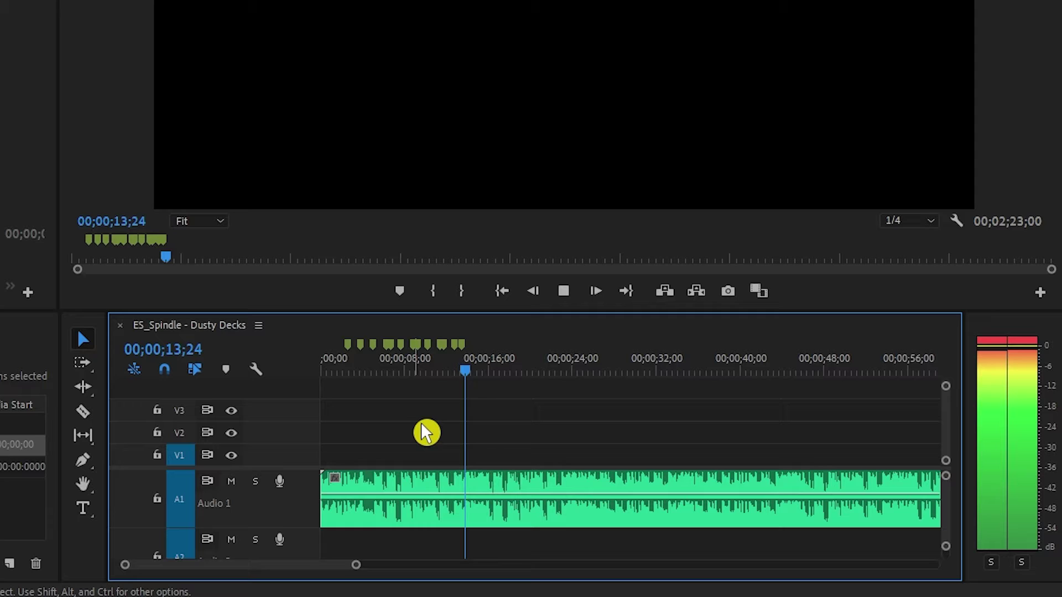
{"action": "key", "text": "m"}
{"action": "key", "text": "m"}
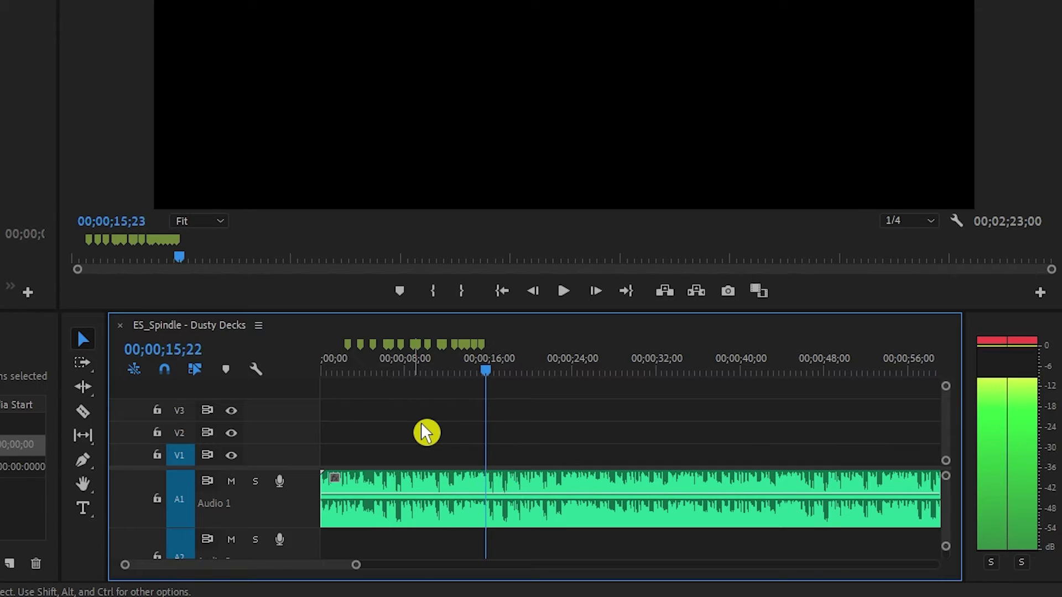
{"action": "key", "text": "space"}
{"action": "left_click", "coordinate": [467, 493]}
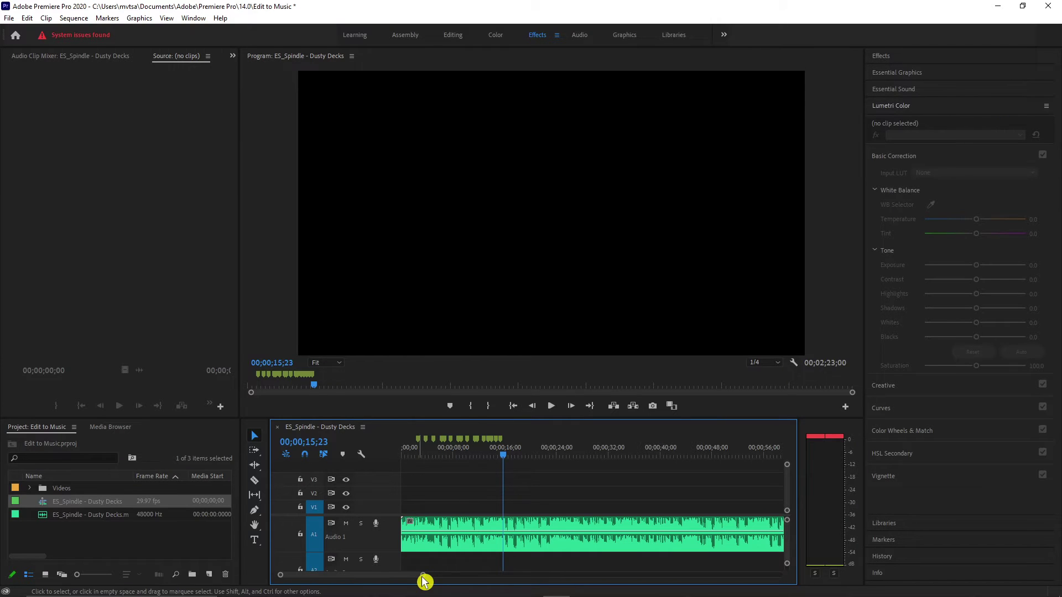
- Place 1.mp4 on V1 at the first marker and trim it to end on the next beat
{"action": "left_click_drag", "start_coordinate": [422, 576], "coordinate": [395, 576]}
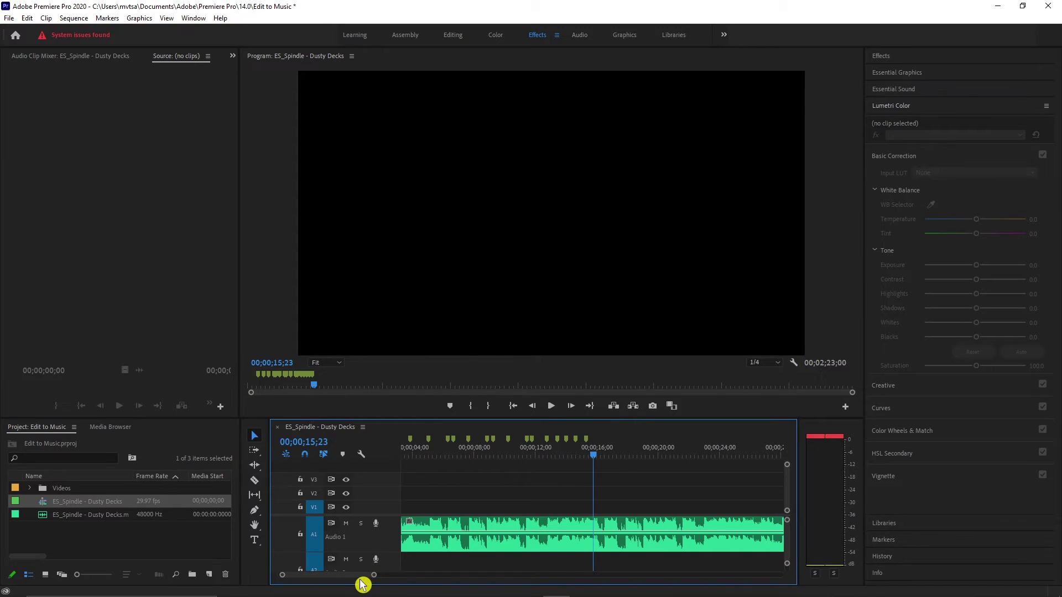
{"action": "left_click_drag", "start_coordinate": [323, 581], "coordinate": [311, 581]}
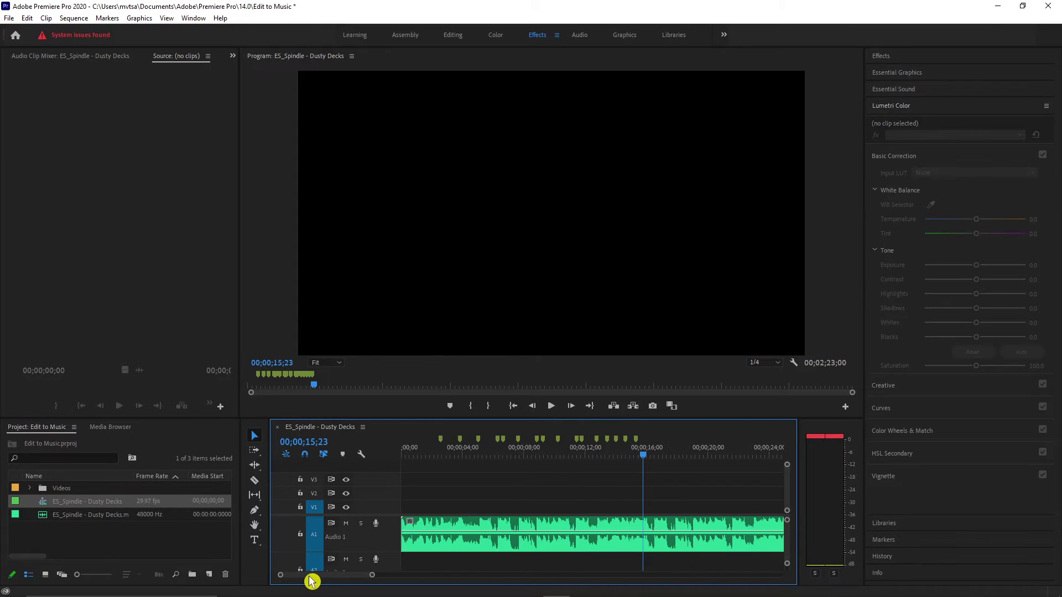
{"action": "left_click", "coordinate": [30, 489]}
{"action": "left_click", "coordinate": [86, 504]}
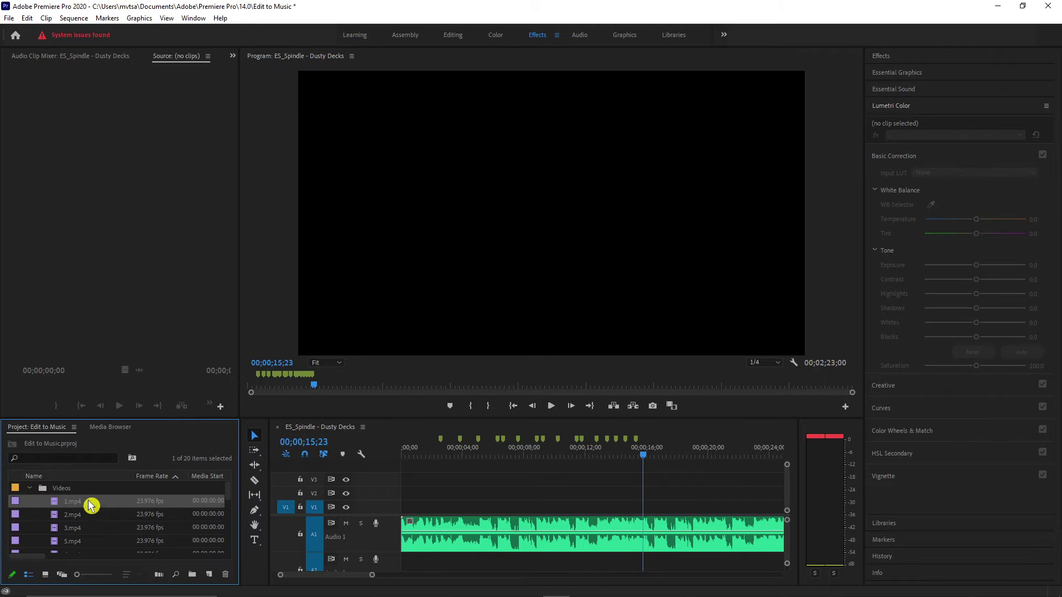
{"action": "left_click_drag", "start_coordinate": [90, 505], "coordinate": [438, 508]}
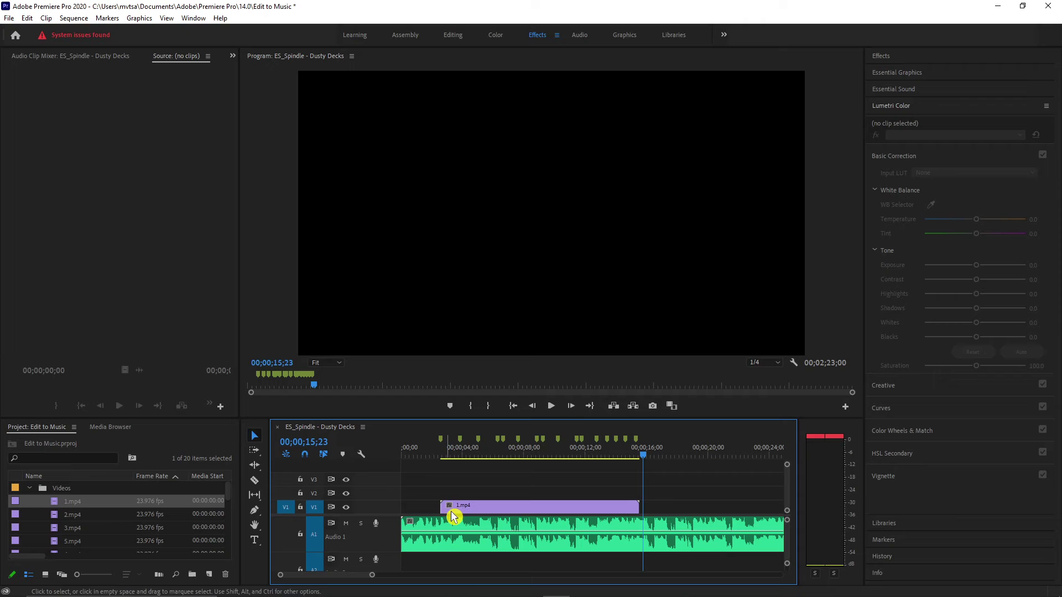
{"action": "left_click", "coordinate": [462, 506]}
{"action": "key", "text": "v"}
{"action": "left_click", "coordinate": [475, 513]}
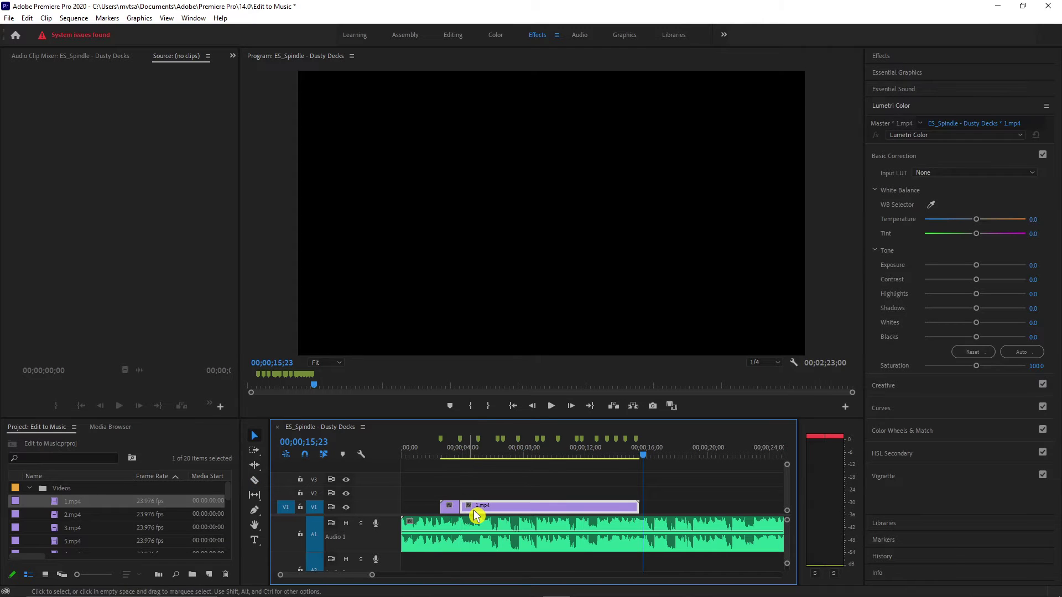
{"action": "key", "text": "Delete"}
- Add 2.mp4 after it and cut off its excess at the next beat marker
{"action": "left_click", "coordinate": [77, 515]}
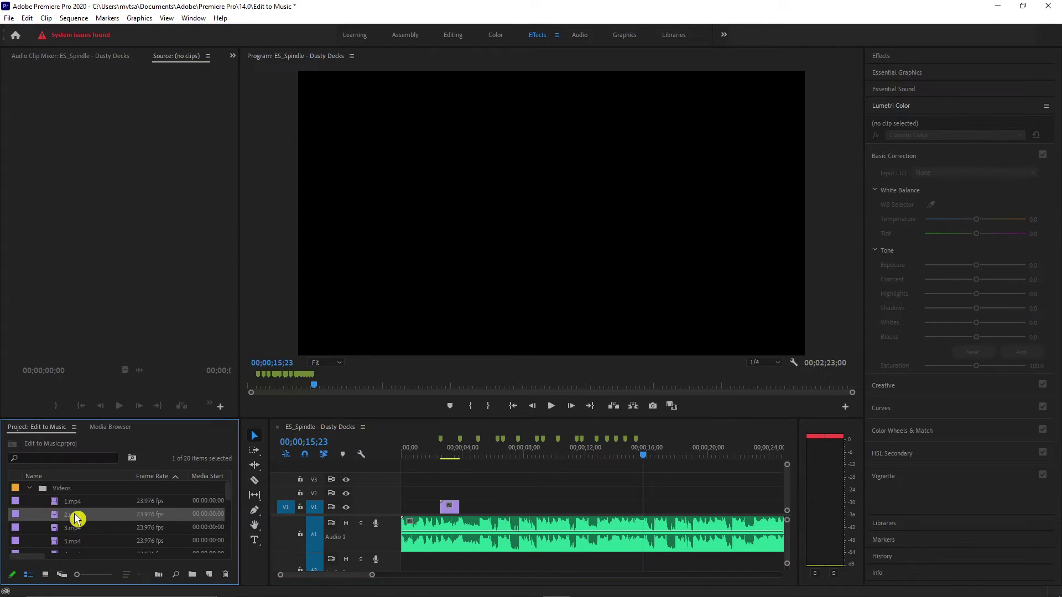
{"action": "left_click_drag", "start_coordinate": [77, 520], "coordinate": [482, 519]}
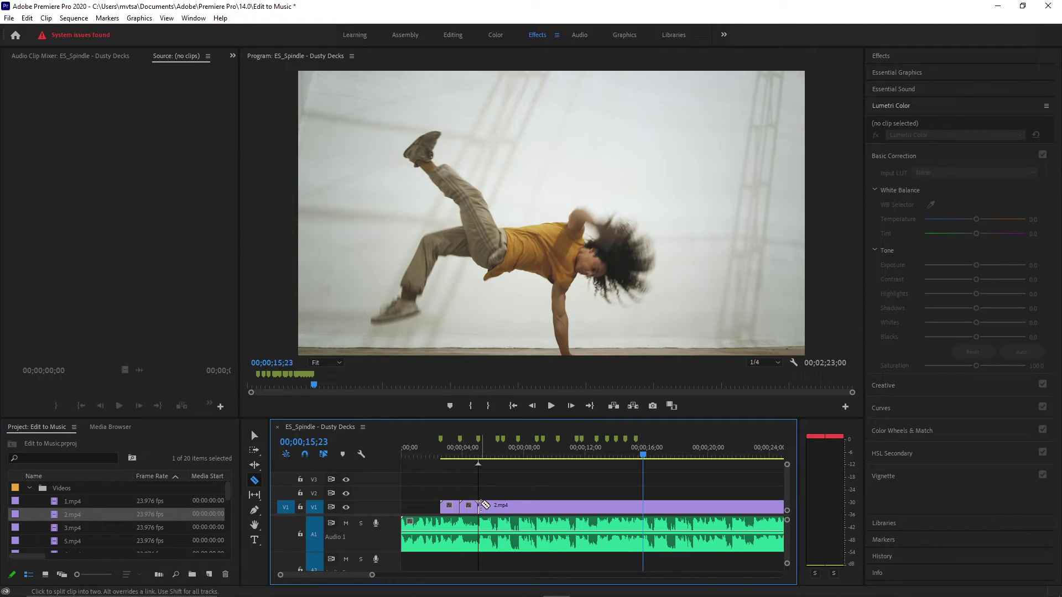
{"action": "left_click", "coordinate": [479, 505]}
{"action": "key", "text": "v"}
{"action": "left_click", "coordinate": [489, 505]}
{"action": "key", "text": "Delete"}
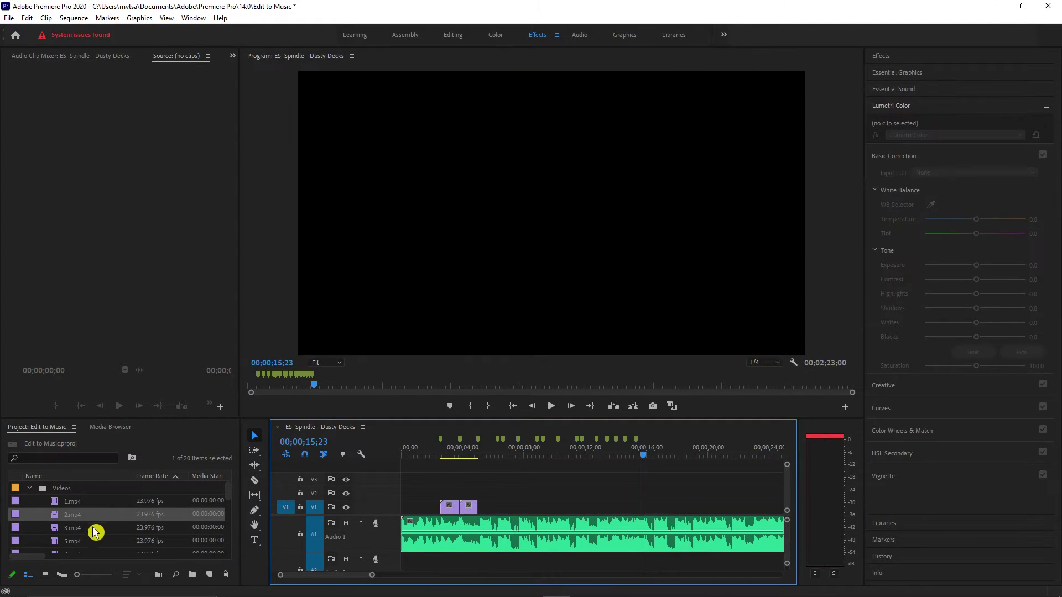
- Append 3.mp4, 5.mp4, 7.mp4 and 17.mp4 to the end of V1
{"action": "left_click", "coordinate": [76, 533]}
{"action": "left_click_drag", "start_coordinate": [379, 526], "coordinate": [462, 508]}
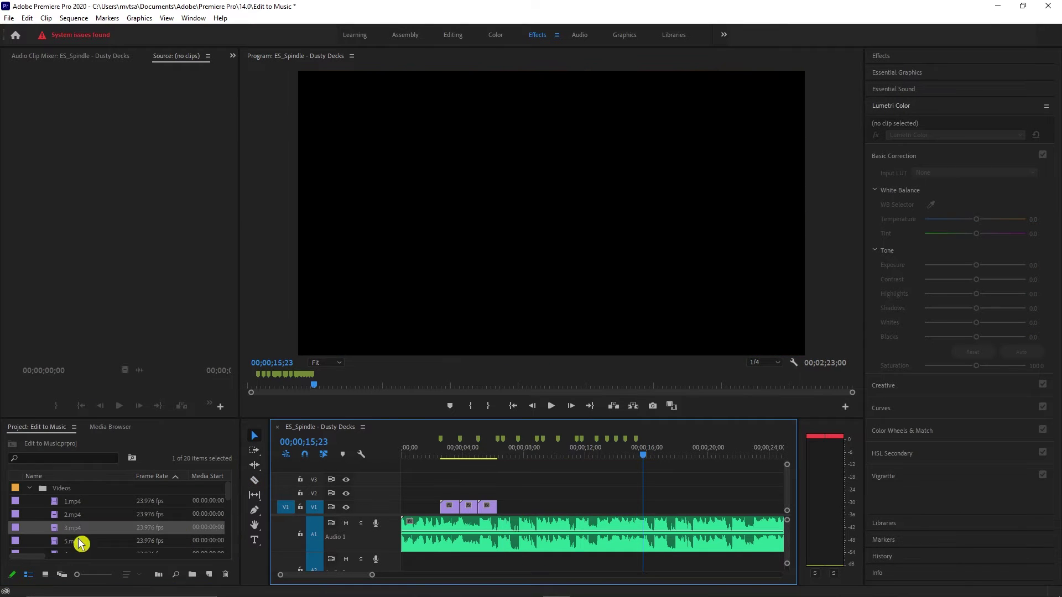
{"action": "left_click_drag", "start_coordinate": [81, 543], "coordinate": [526, 514]}
{"action": "scroll", "coordinate": [88, 516], "scroll_direction": "down", "scroll_amount": 1}
{"action": "left_click_drag", "start_coordinate": [166, 536], "coordinate": [557, 505]}
{"action": "scroll", "coordinate": [111, 520], "scroll_direction": "down", "scroll_amount": 2}
{"action": "left_click", "coordinate": [83, 506]}
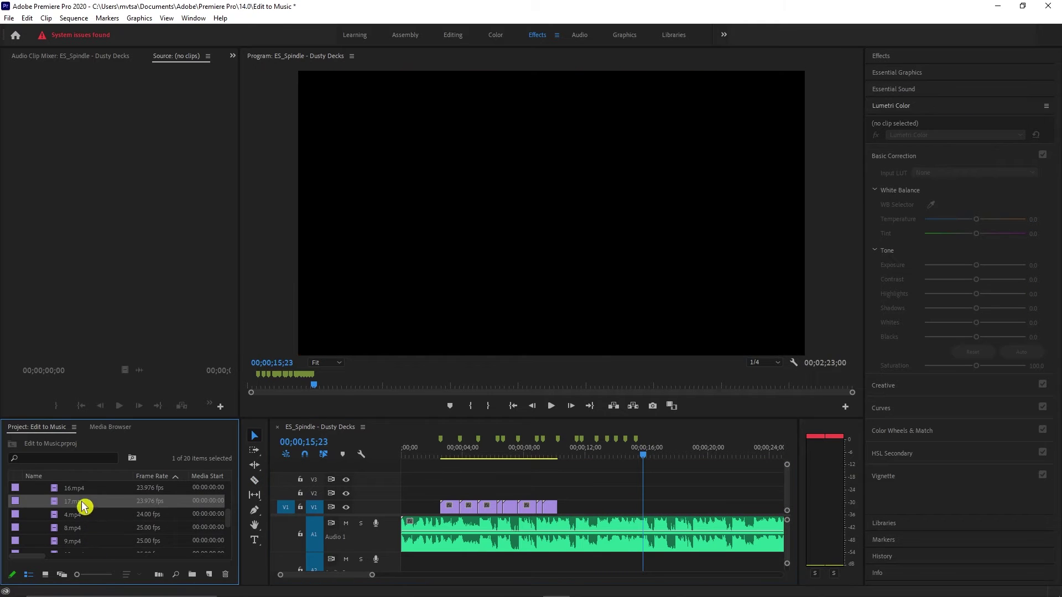
{"action": "left_click_drag", "start_coordinate": [83, 506], "coordinate": [587, 505]}
- Append 8.mp4 and 12.mp4 to V1 and play back the edit
{"action": "left_click", "coordinate": [105, 524]}
{"action": "scroll", "coordinate": [105, 523], "scroll_direction": "down", "scroll_amount": 2}
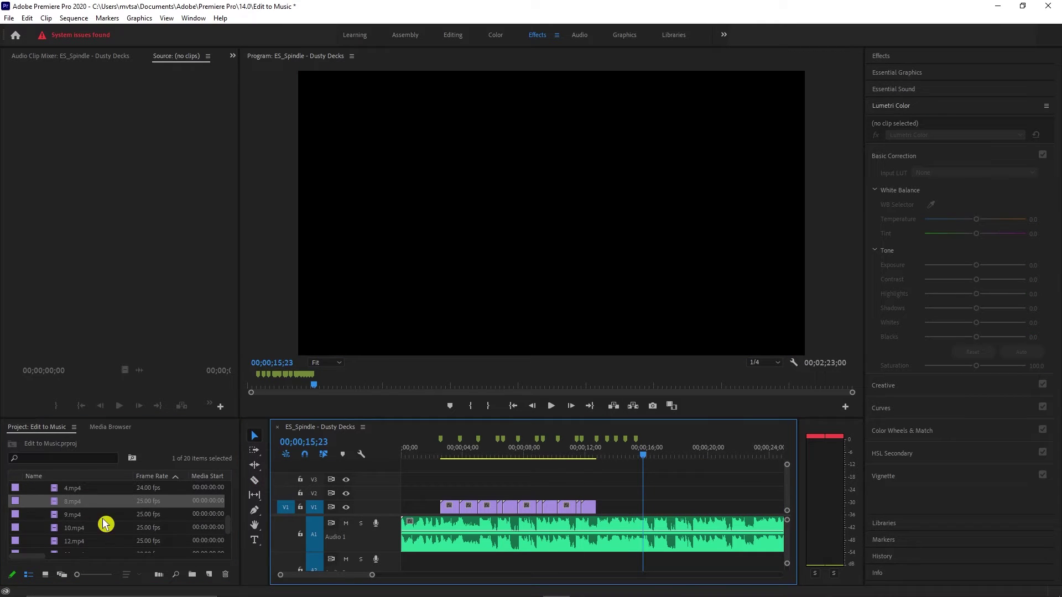
{"action": "left_click_drag", "start_coordinate": [105, 523], "coordinate": [608, 505]}
{"action": "scroll", "coordinate": [131, 536], "scroll_direction": "down", "scroll_amount": 3}
{"action": "left_click_drag", "start_coordinate": [130, 501], "coordinate": [434, 453]}
{"action": "key", "text": "space"}
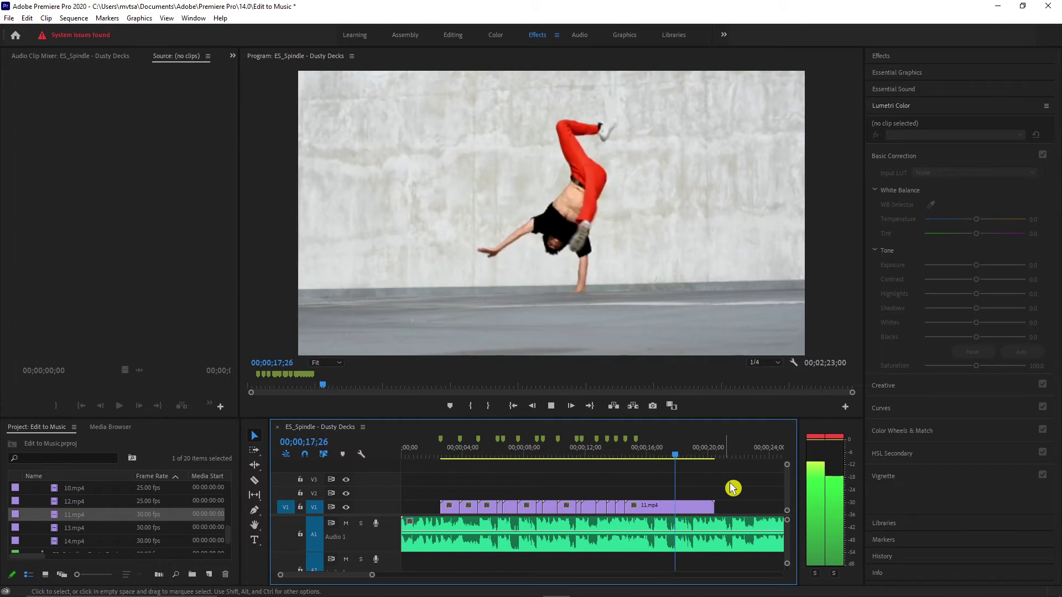
{"action": "key", "text": "space"}
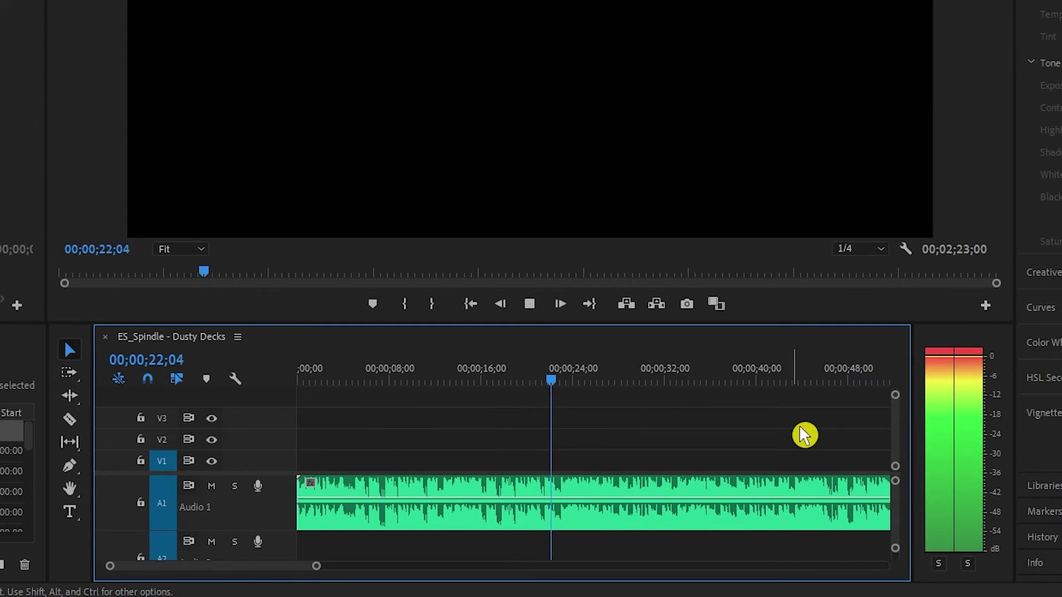
- Tap M on seven beats during playback between about 00;00;22 and 00;00;36, then stop
{"action": "key", "text": "m"}
{"action": "key", "text": "m"}
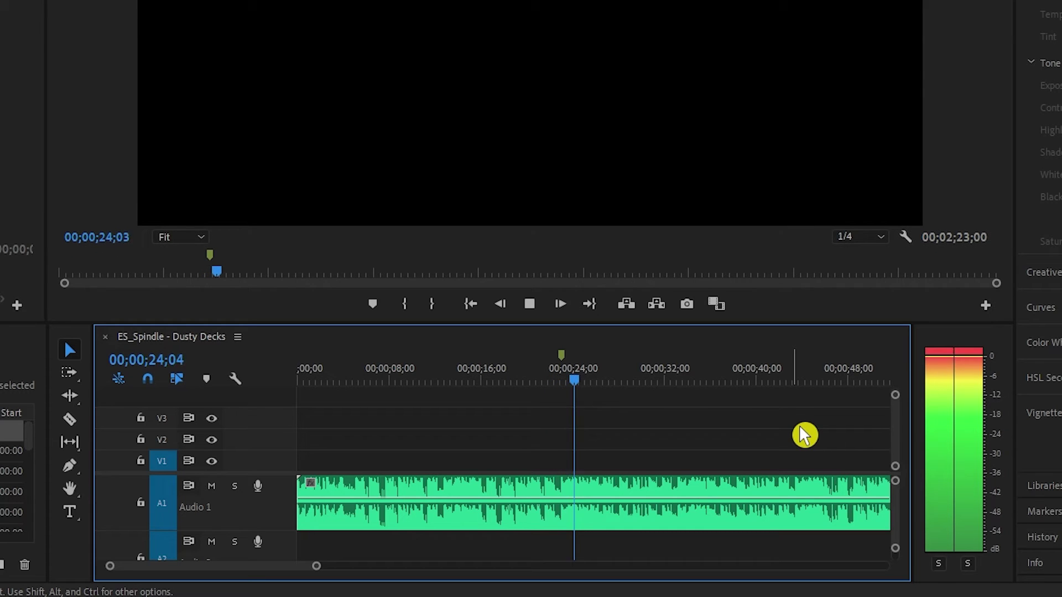
{"action": "key", "text": "m"}
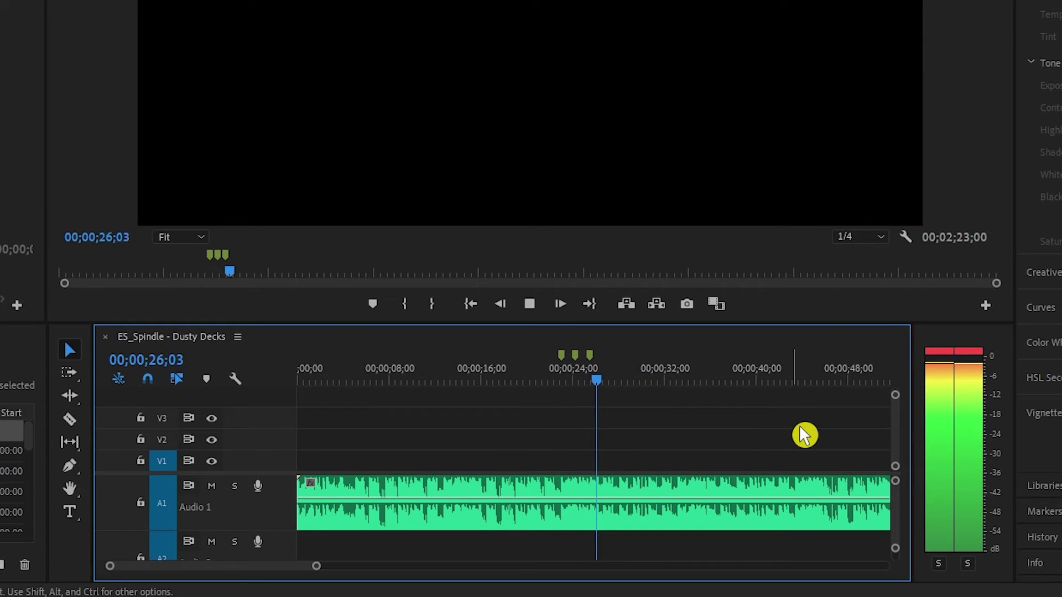
{"action": "key", "text": "m"}
{"action": "key", "text": "m"}
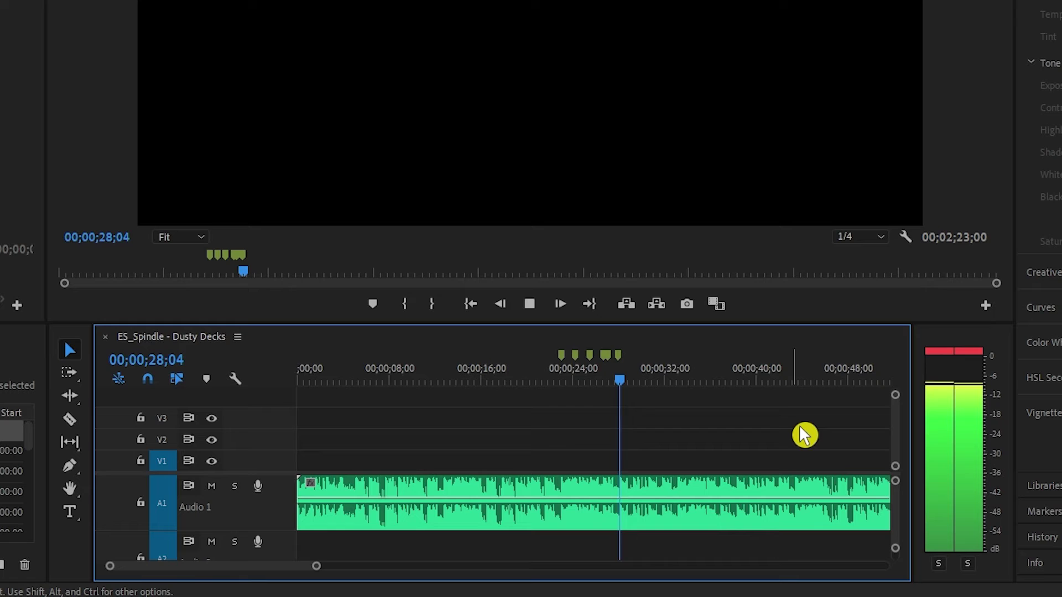
{"action": "key", "text": "m"}
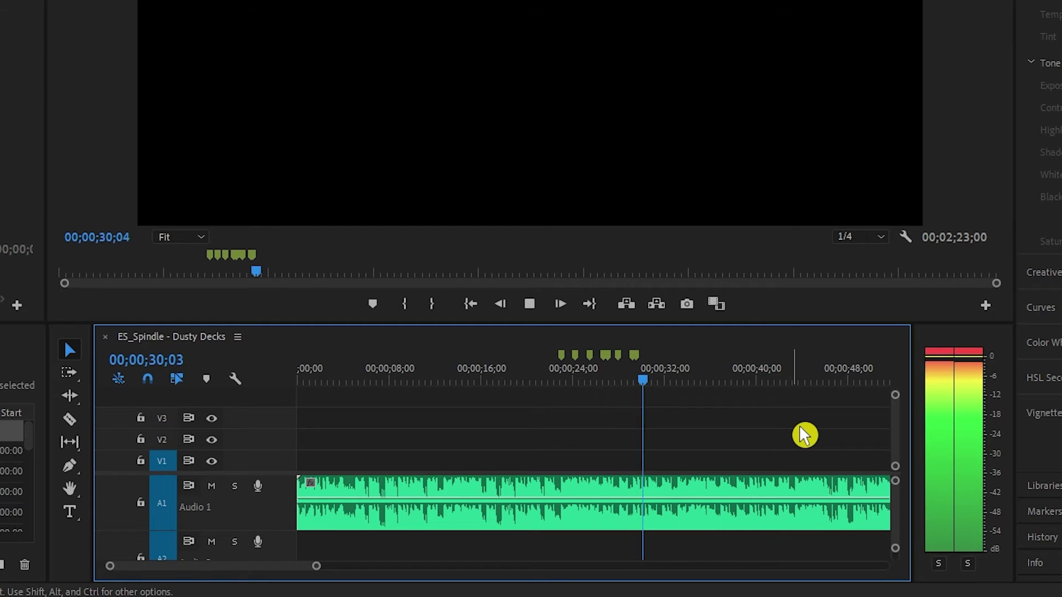
{"action": "key", "text": "m"}
{"action": "key", "text": "m"}
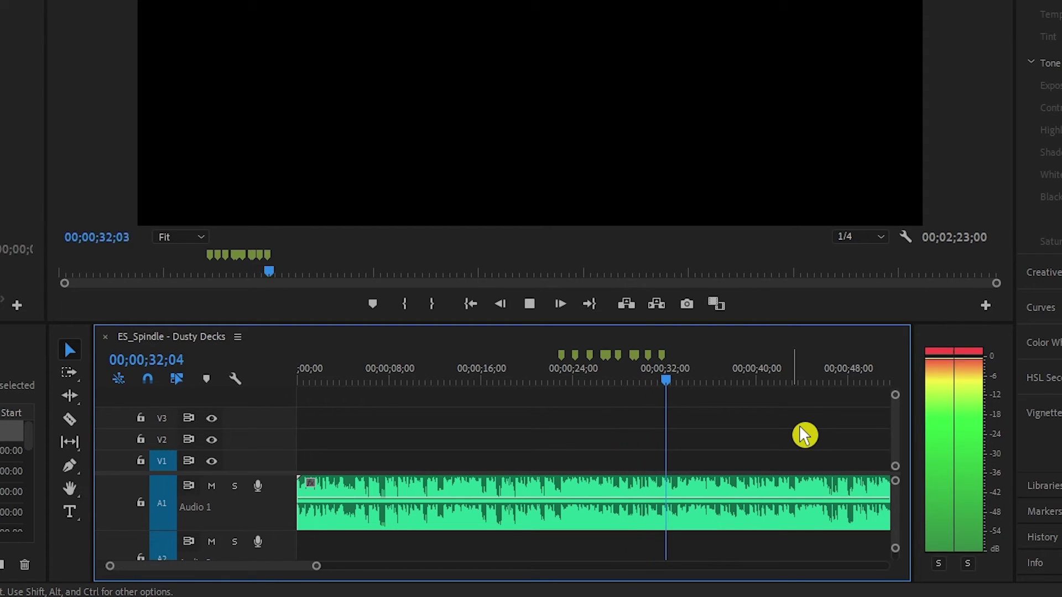
{"action": "key", "text": "m"}
{"action": "key", "text": "m"}
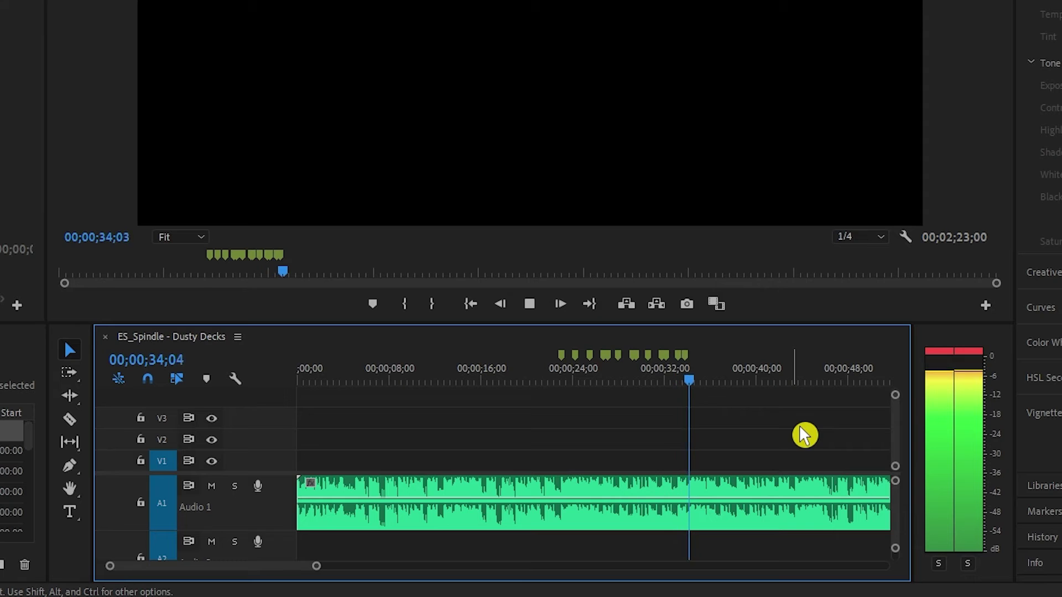
{"action": "key", "text": "m"}
{"action": "key", "text": "m"}
{"action": "key", "text": "m"}
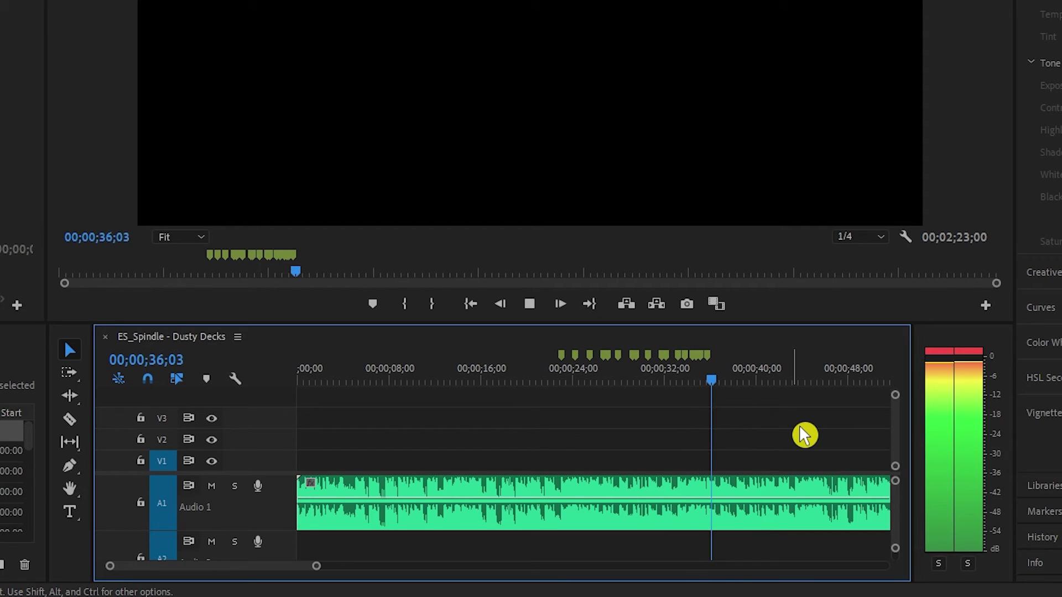
{"action": "key", "text": "space"}
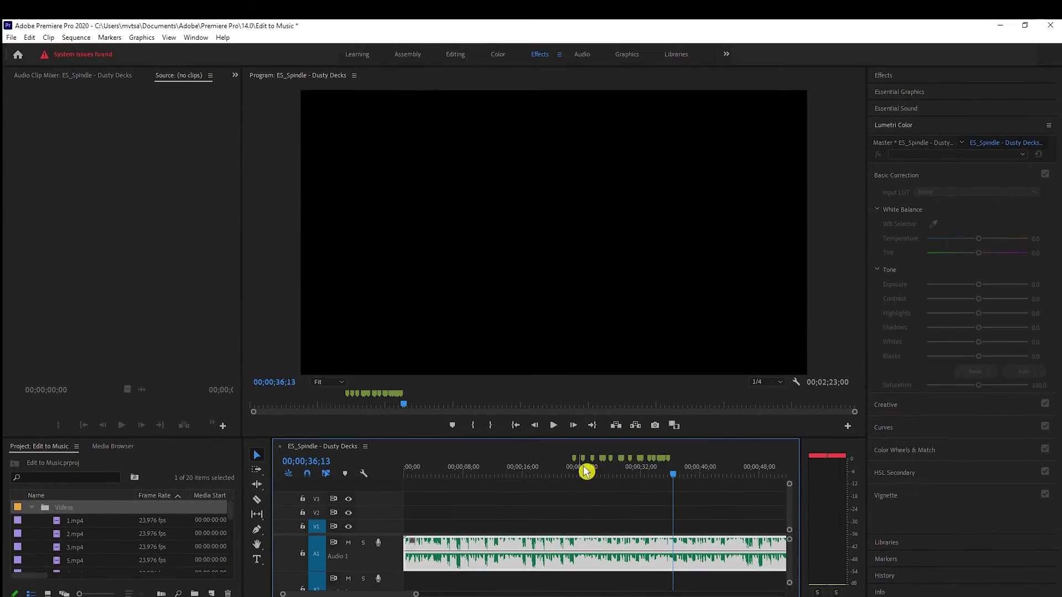
- Move the playhead to about 00;00;20 and select clips 1.mp4 through 14.mp4
{"action": "left_click", "coordinate": [536, 377]}
{"action": "left_click", "coordinate": [588, 500]}
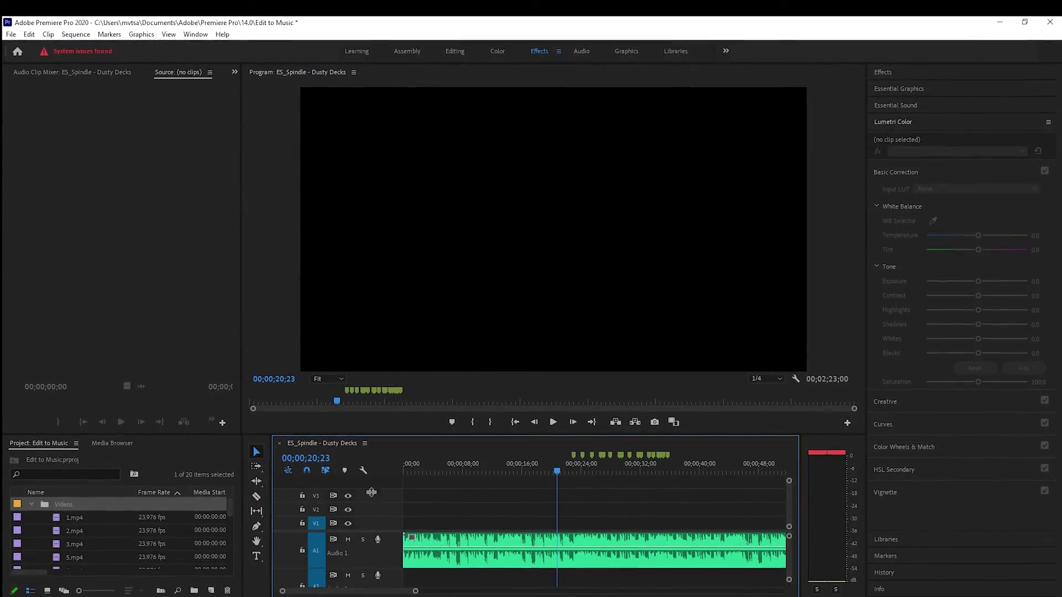
{"action": "left_click", "coordinate": [78, 518]}
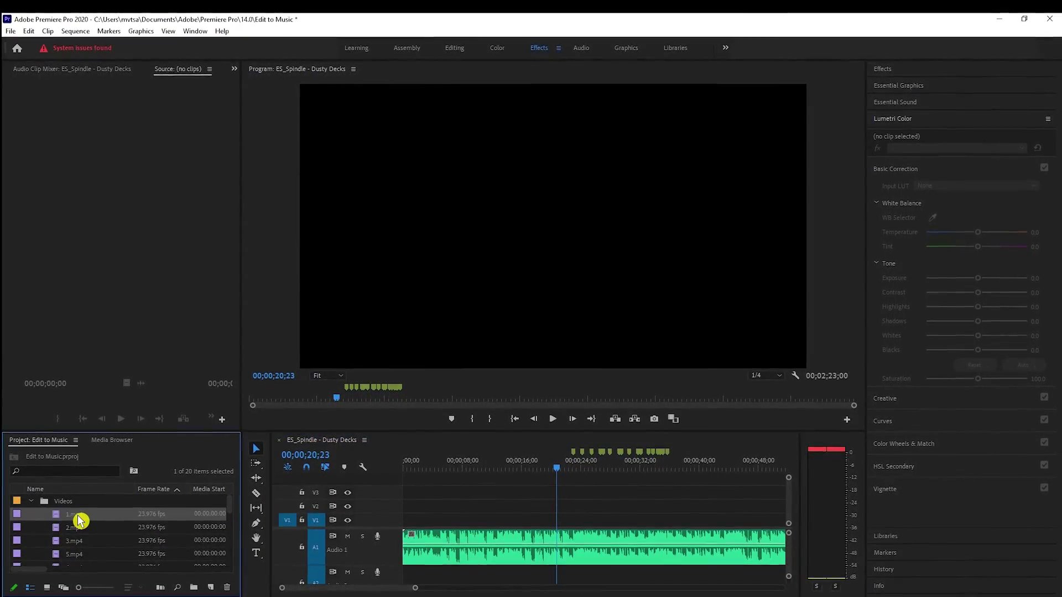
{"action": "scroll", "coordinate": [78, 519], "scroll_direction": "down", "scroll_amount": 5}
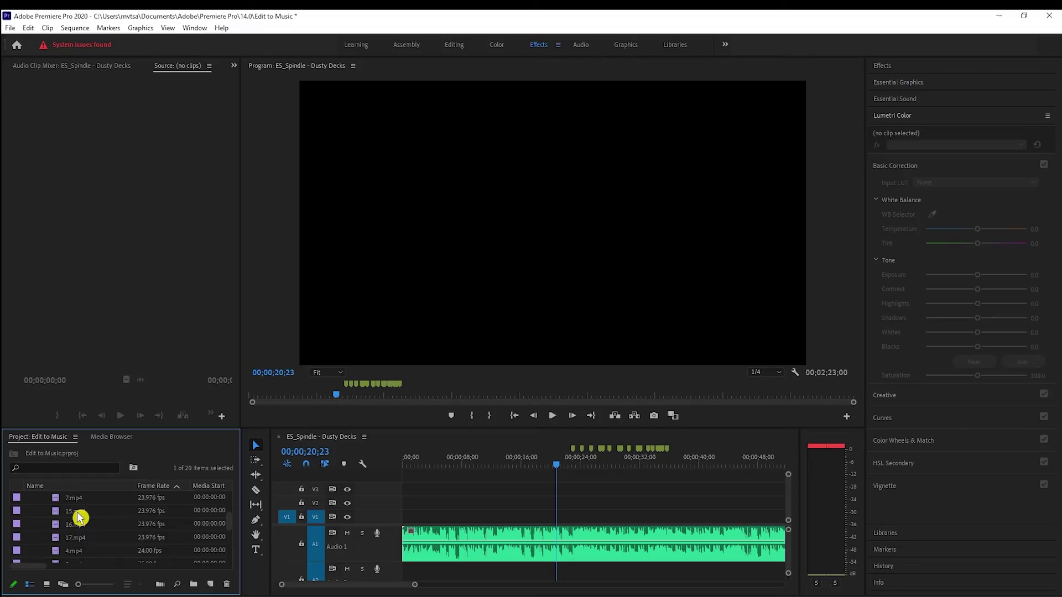
{"action": "scroll", "coordinate": [78, 518], "scroll_direction": "down", "scroll_amount": 3}
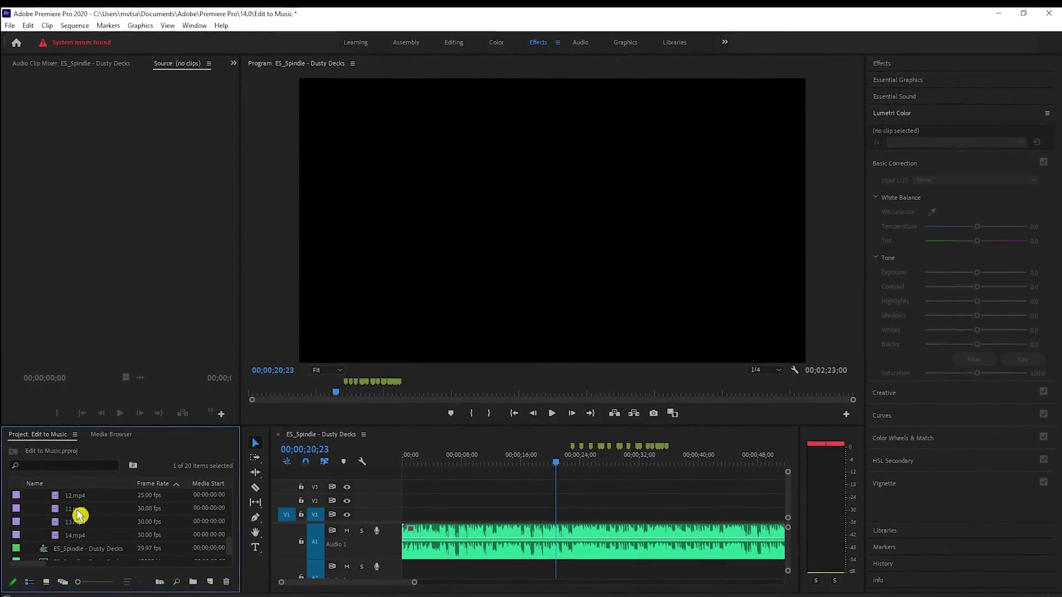
{"action": "left_click", "coordinate": [77, 541], "text": "shift"}
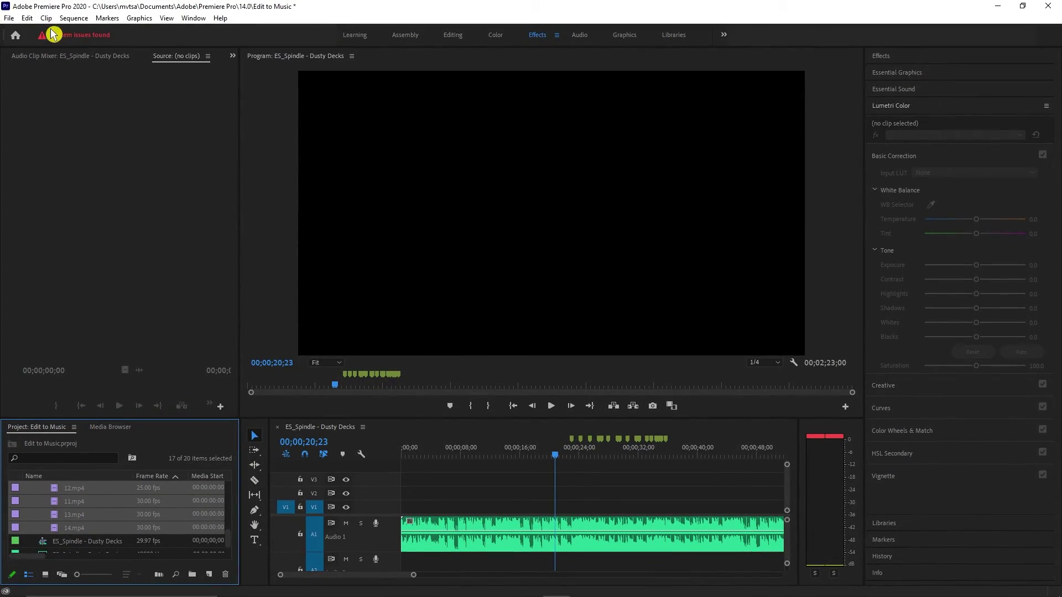
- Run Clip > Automate to Sequence with Placement At Unnumbered Markers
{"action": "left_click", "coordinate": [46, 19]}
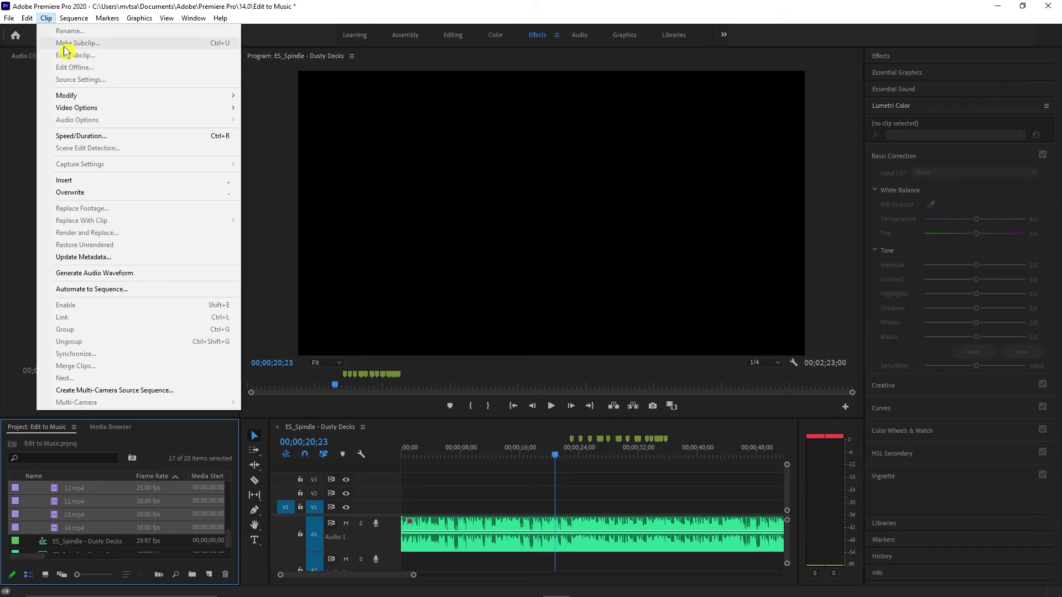
{"action": "left_click", "coordinate": [90, 289]}
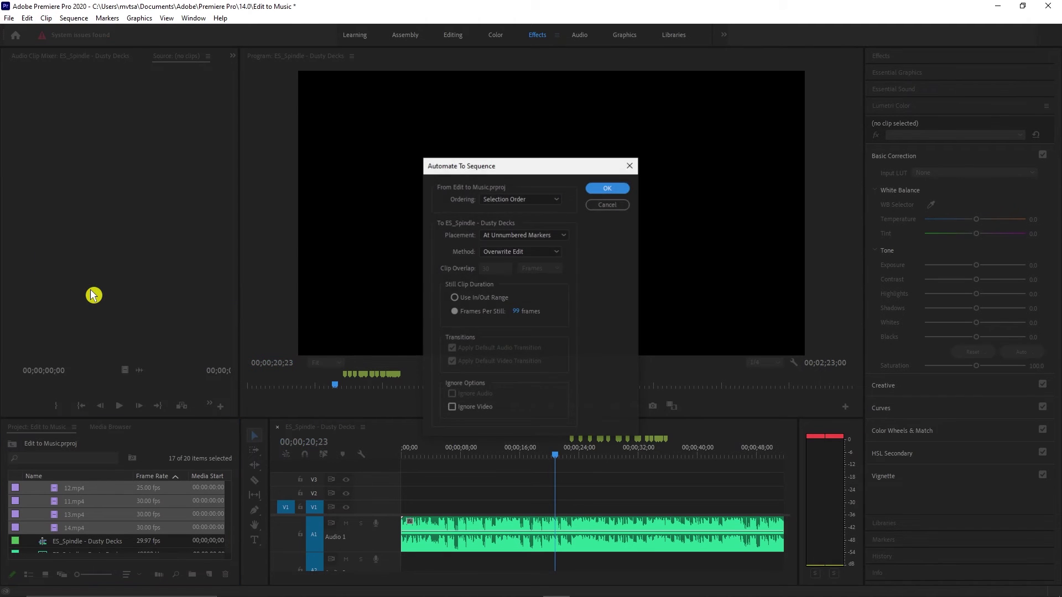
{"action": "left_click", "coordinate": [569, 239]}
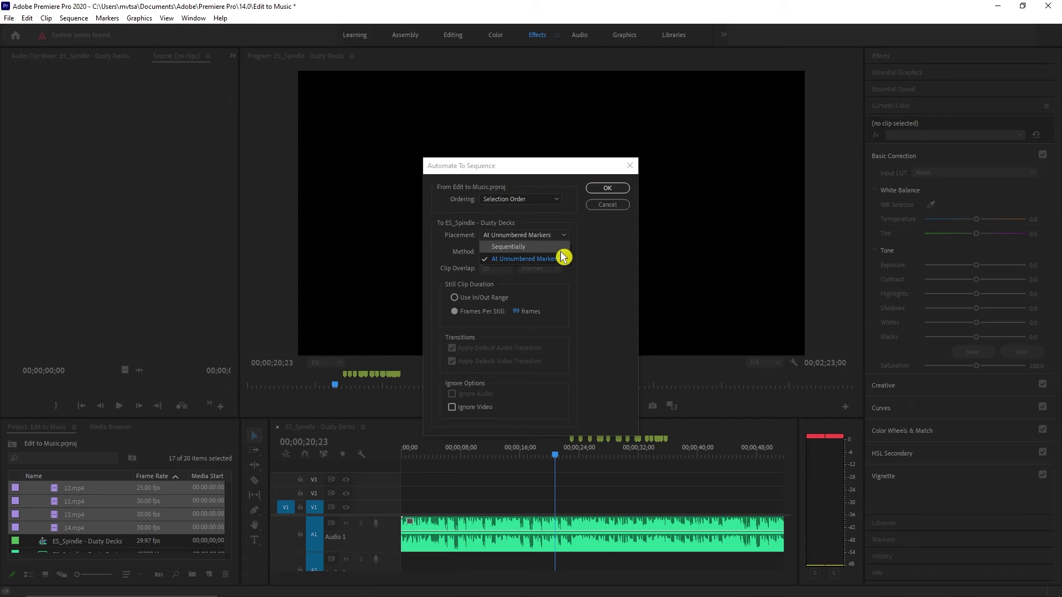
{"action": "left_click", "coordinate": [559, 260]}
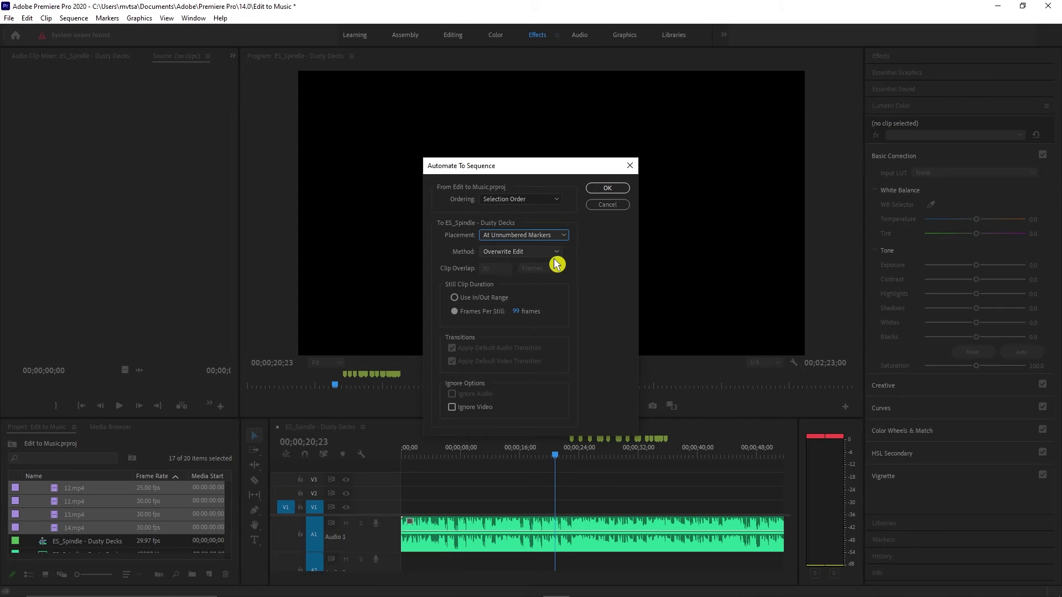
{"action": "left_click", "coordinate": [607, 190]}
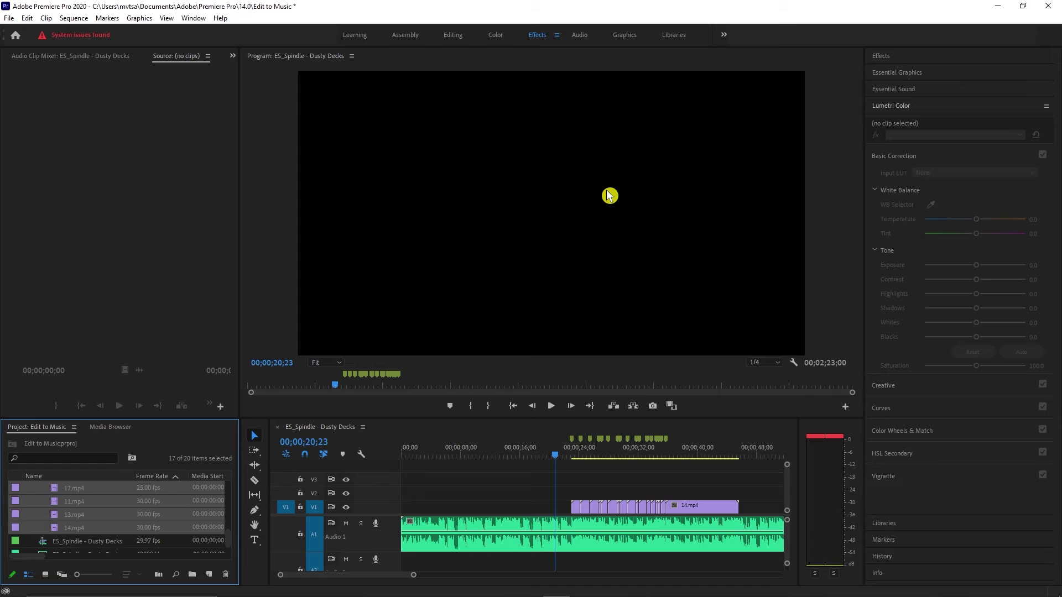